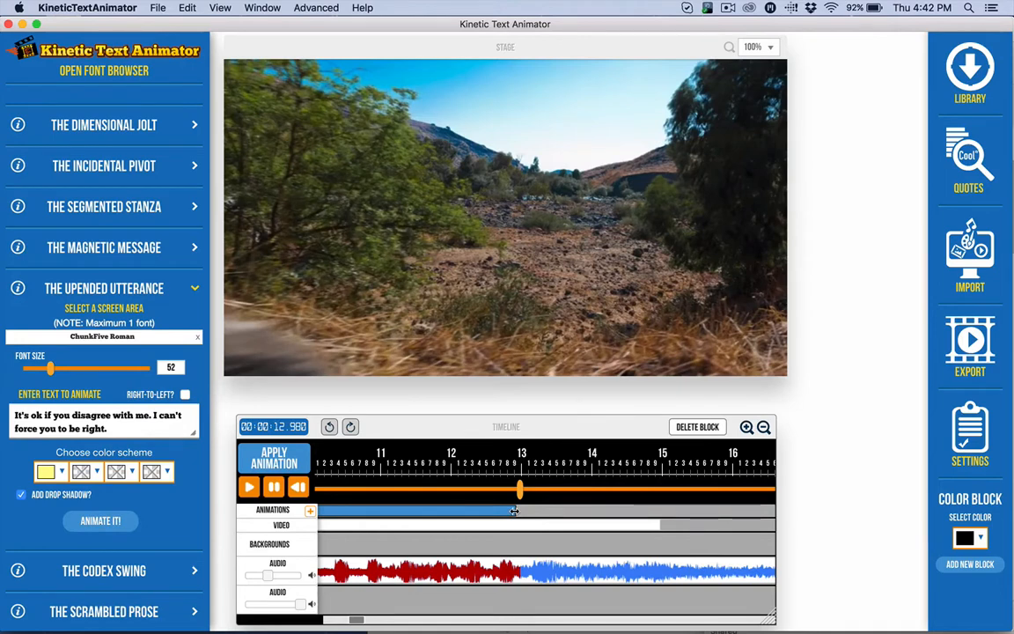
Extend the Upended Utterance animation block to the 14-second mark and scrub through the end of its text animation.
left_click_drag(515, 511, 592, 503)
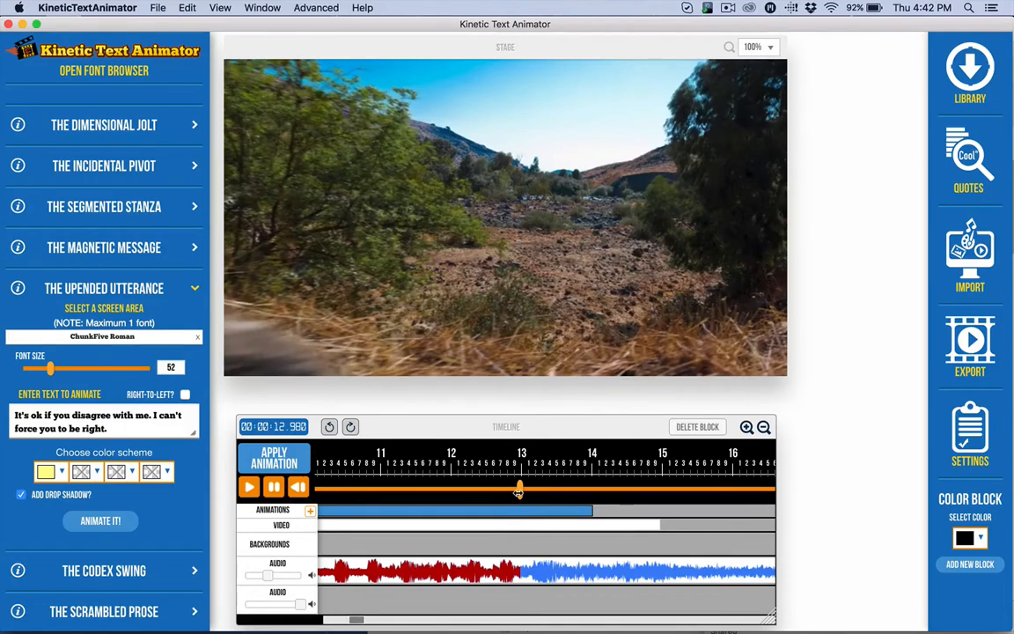
left_click_drag(510, 491, 443, 495)
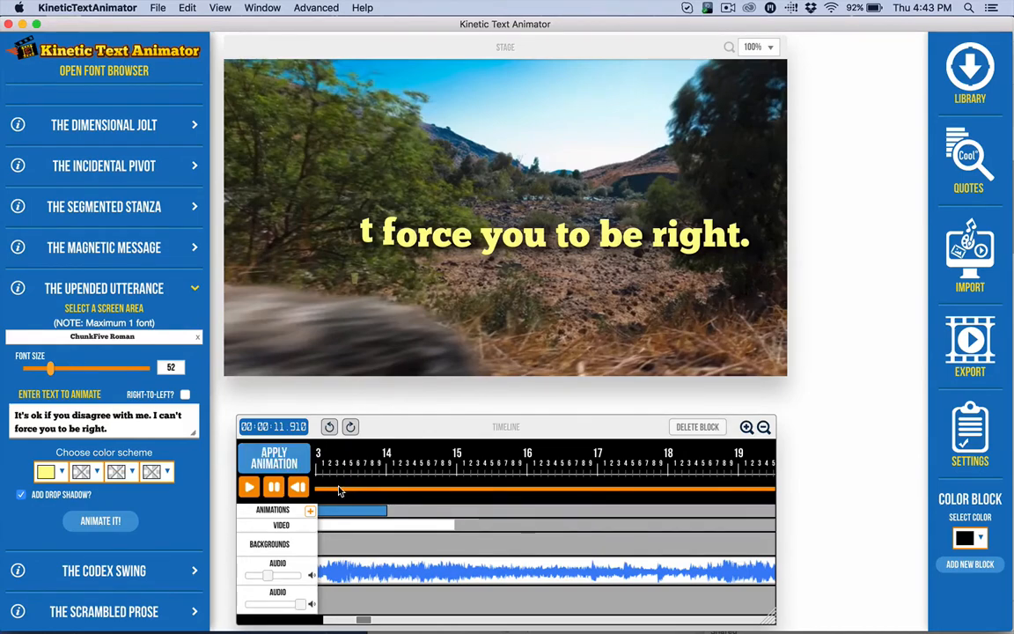
mouse_move(340, 491)
left_mouse_down()
mouse_move(393, 494)
mouse_move(331, 492)
mouse_move(379, 492)
mouse_move(348, 491)
left_mouse_up()
scroll(443, 543, "left", 3)
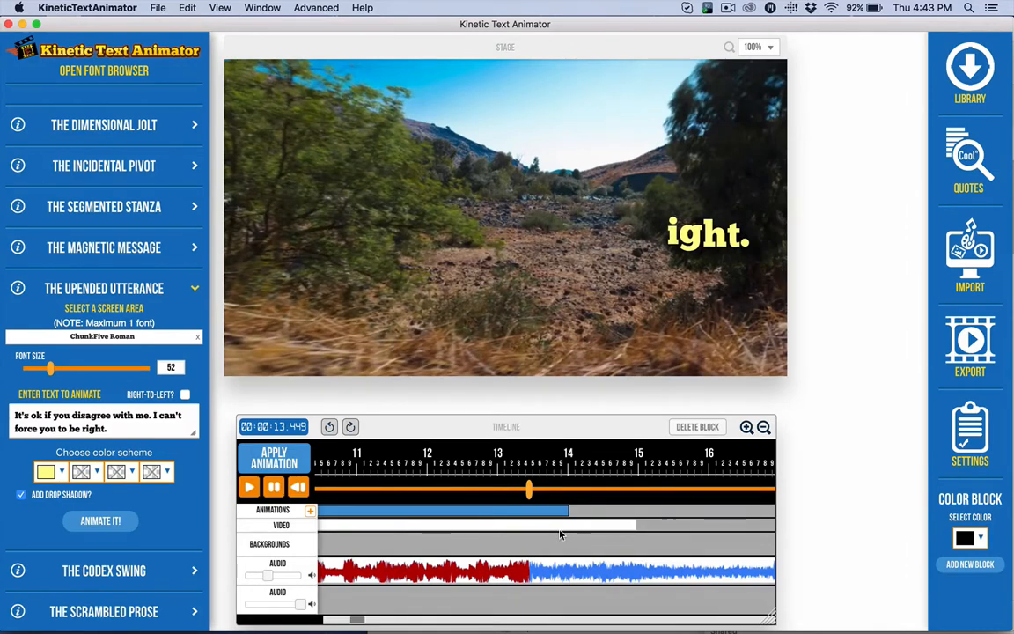
Extend the end of the video clip to about 15.5 seconds on the timeline.
left_click(584, 523)
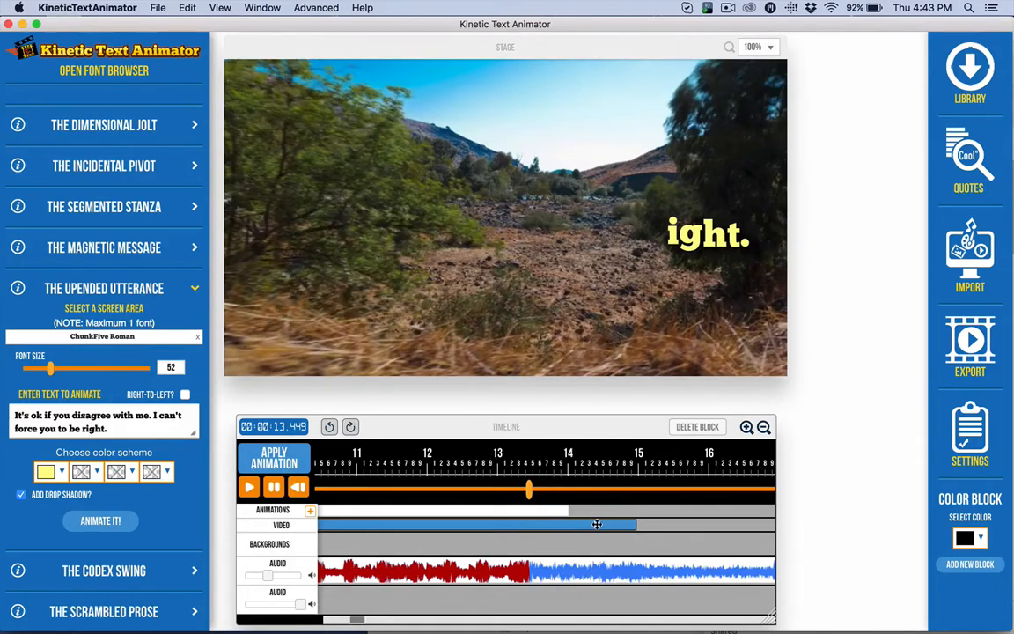
scroll(535, 522, "right", 3)
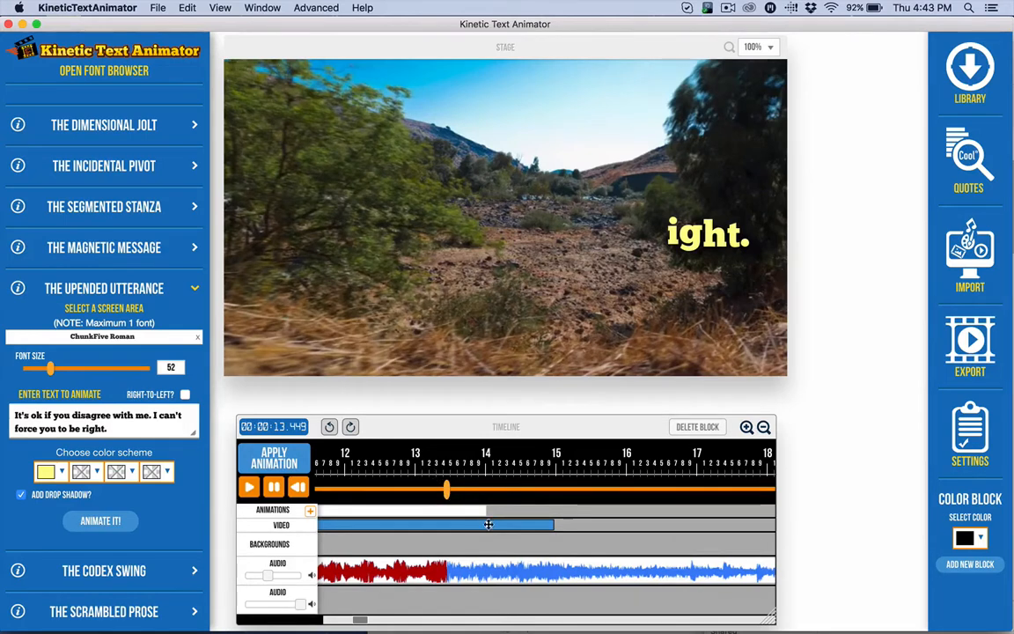
key("space")
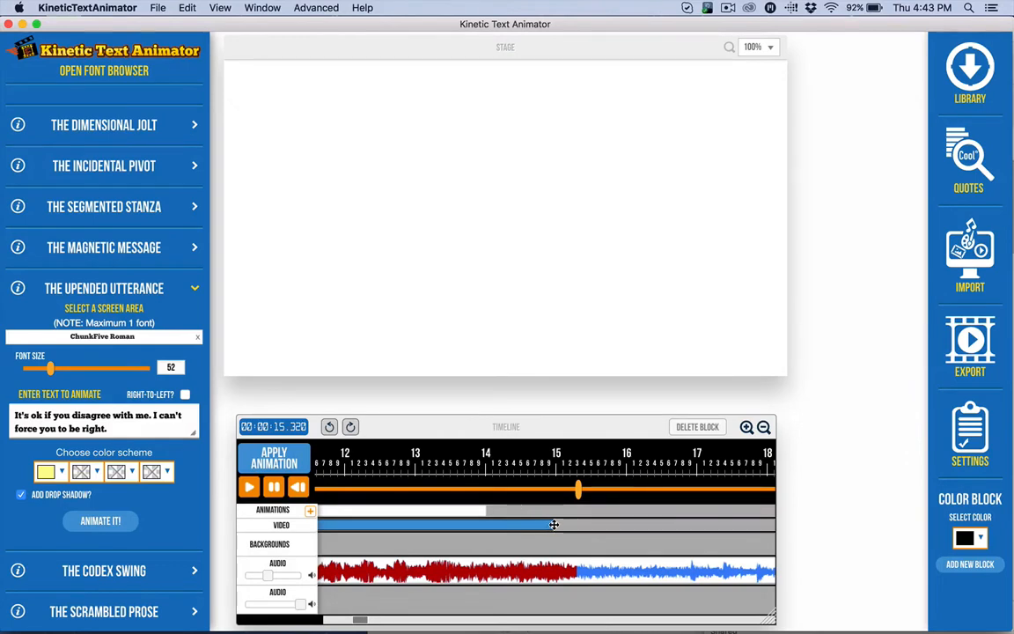
left_click_drag(552, 524, 625, 522)
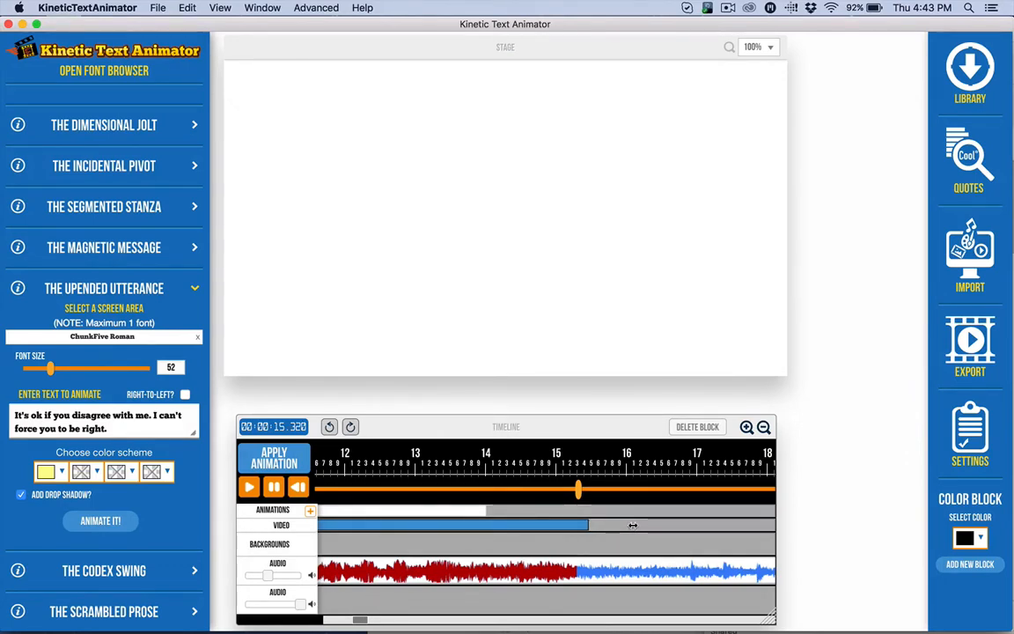
Play the extended video clip's ending from about 13.3 seconds.
left_click(298, 487)
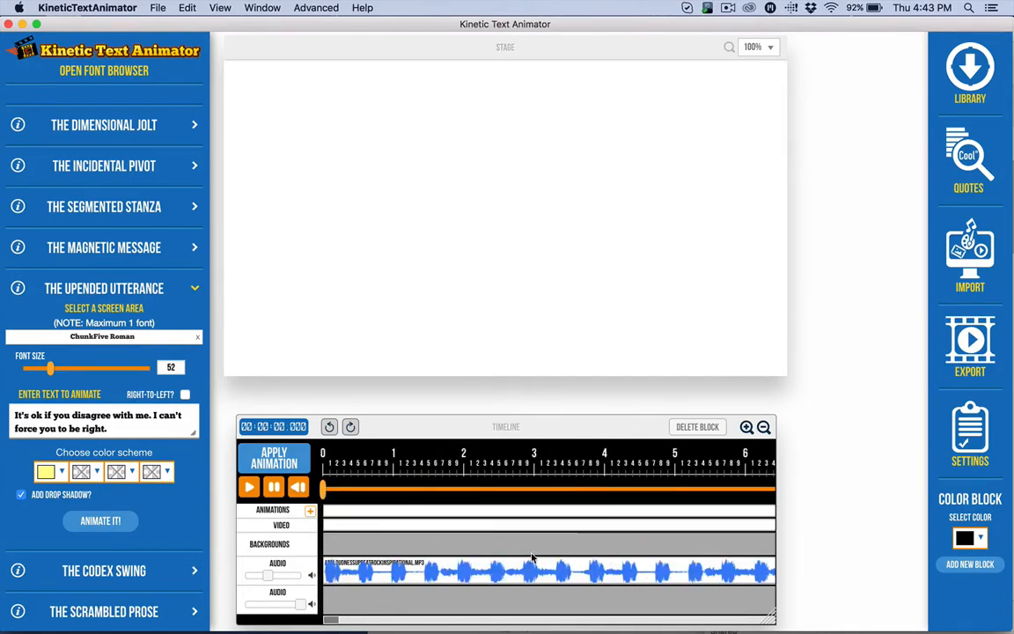
scroll(532, 558, "right", 10)
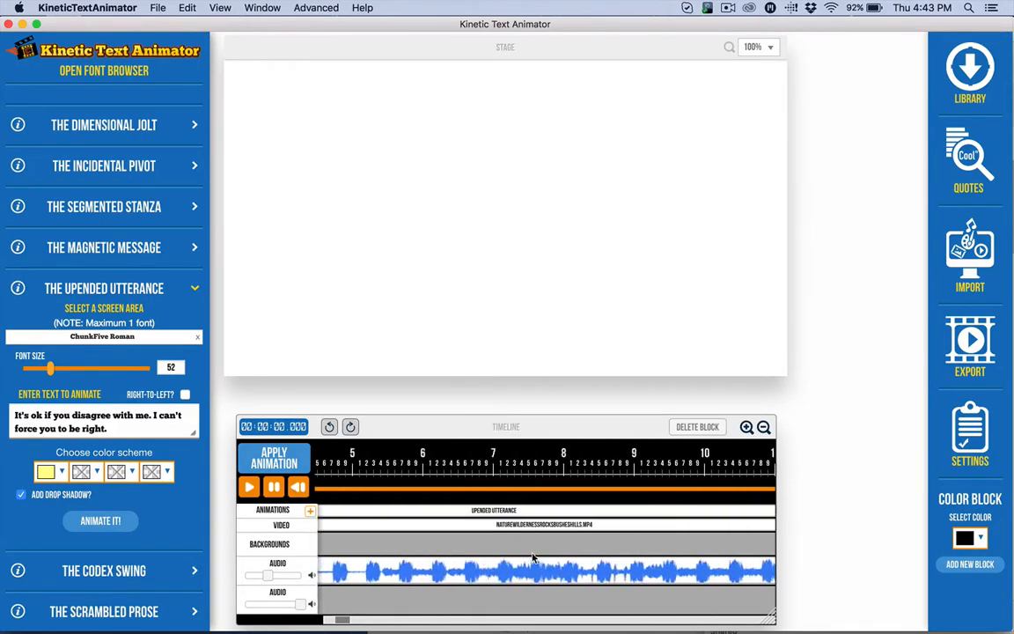
left_click(481, 493)
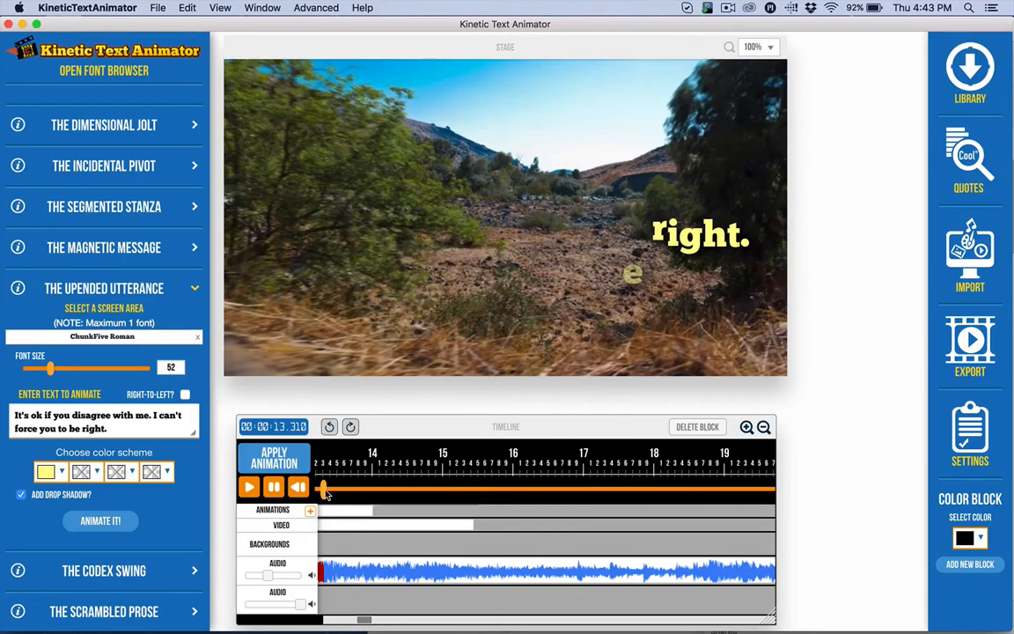
left_click(249, 487)
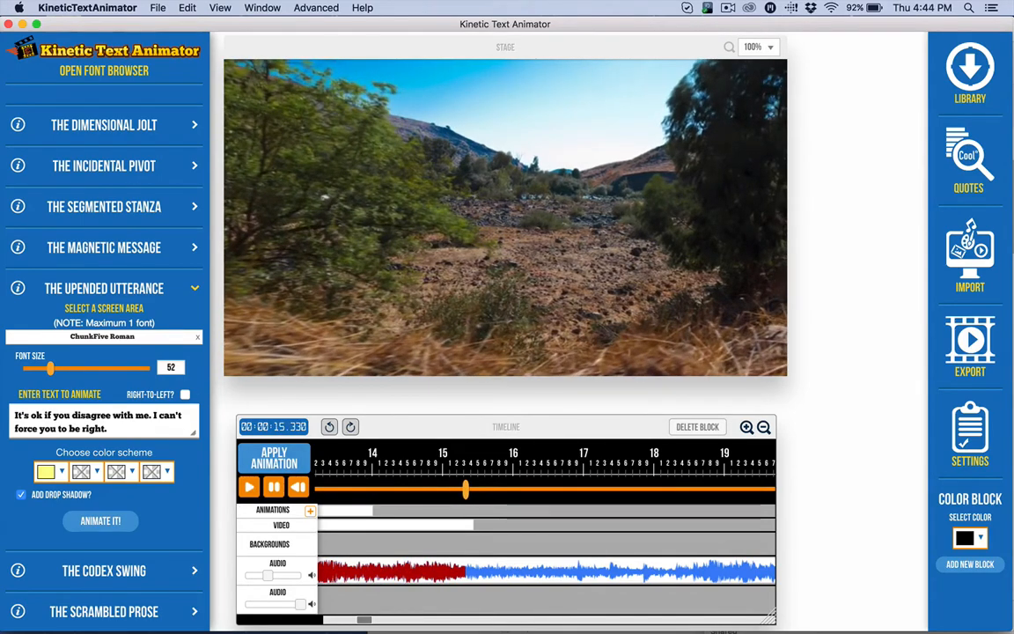
Trim the video clip to end at about 14.5 seconds, just past the text animation block, playing its ending to check the timing.
scroll(526, 510, "left", 5)
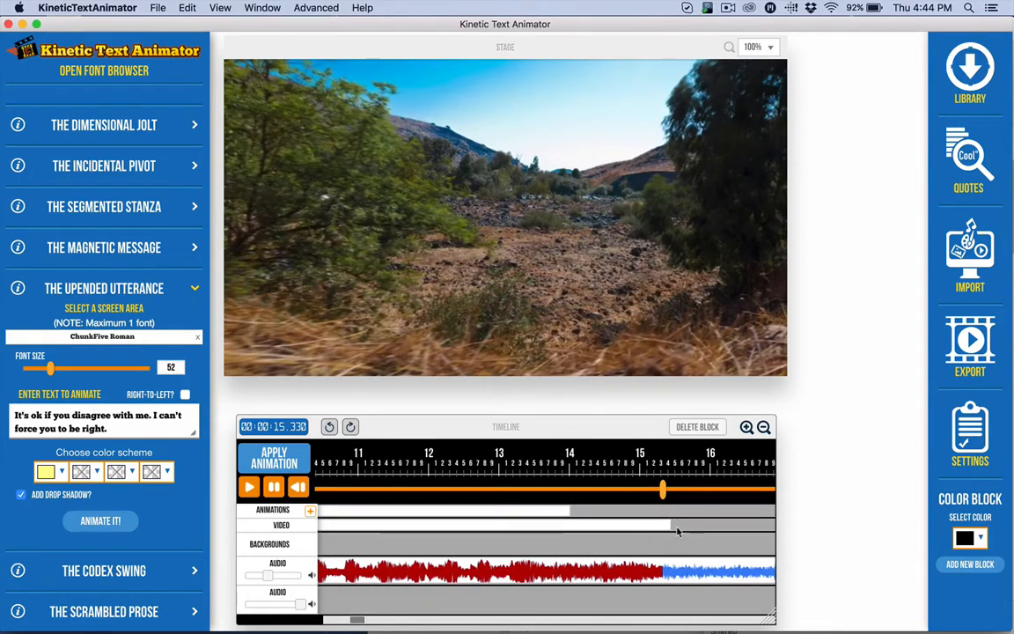
left_click_drag(671, 524, 587, 524)
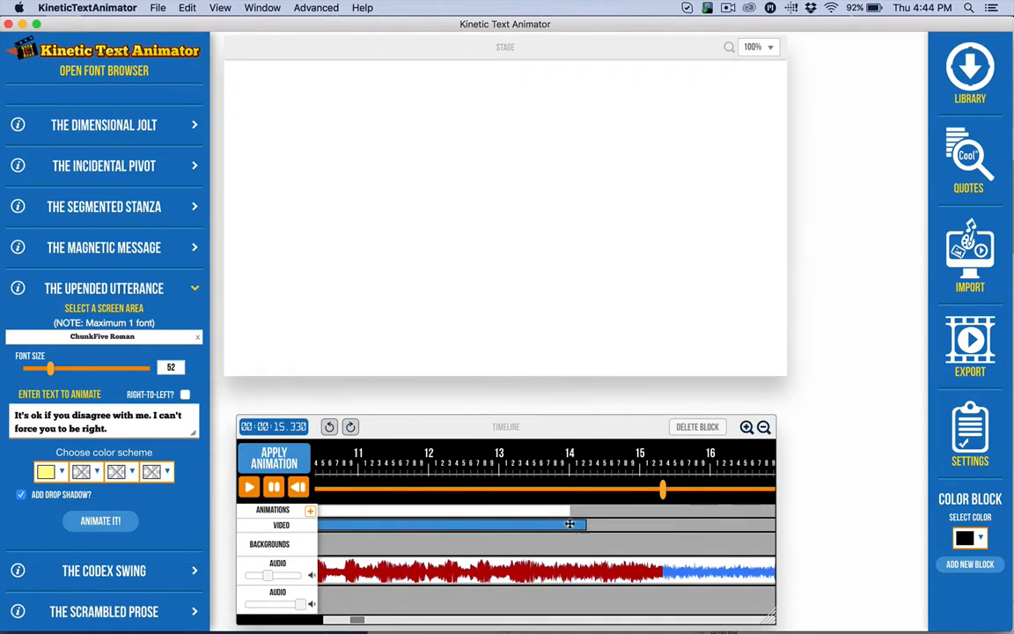
left_click(525, 489)
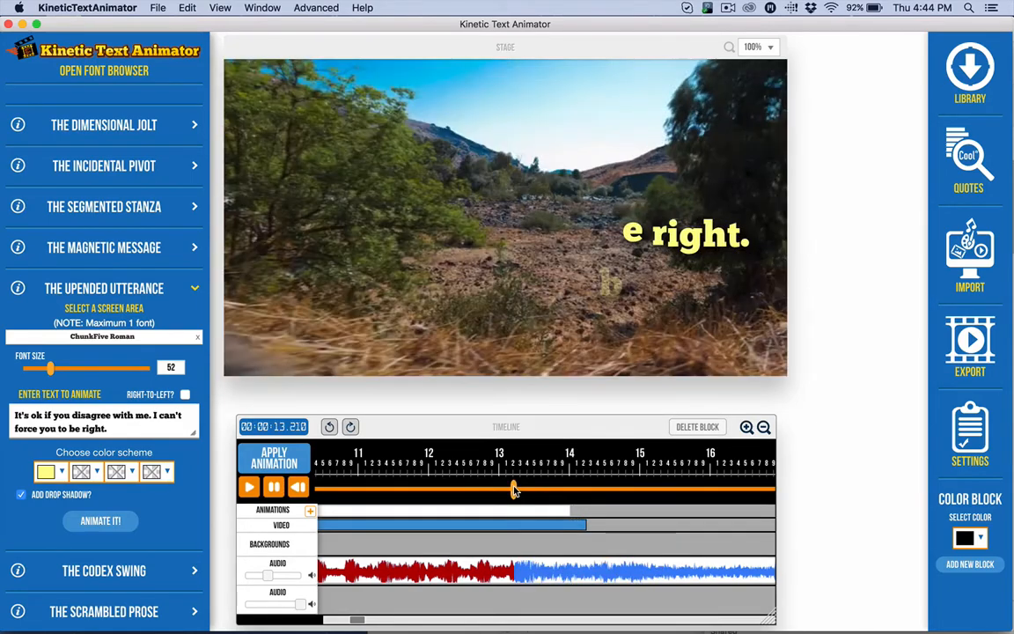
key("space")
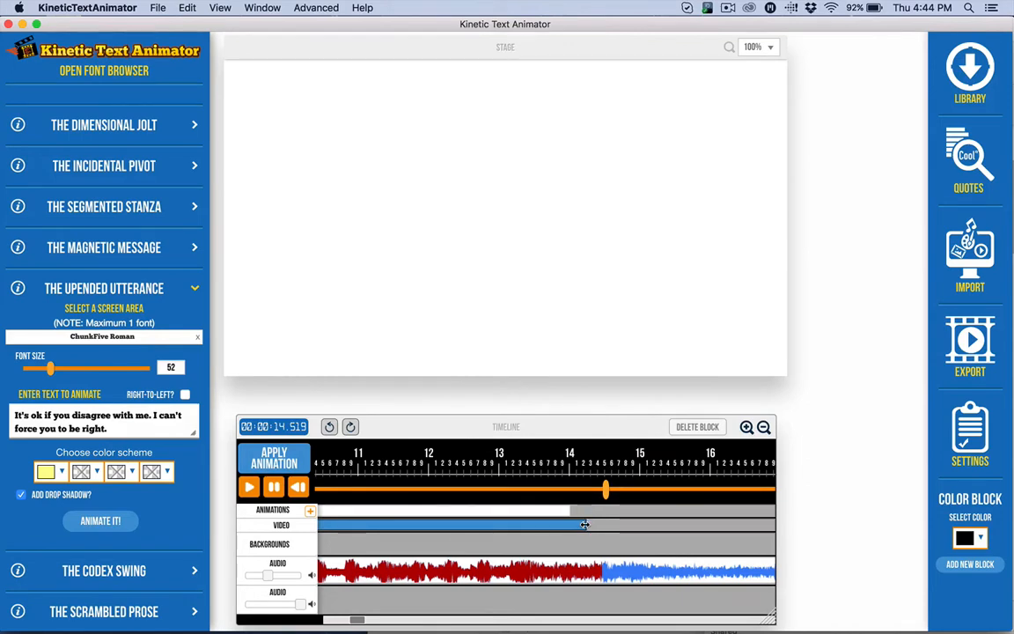
left_click_drag(585, 525, 608, 523)
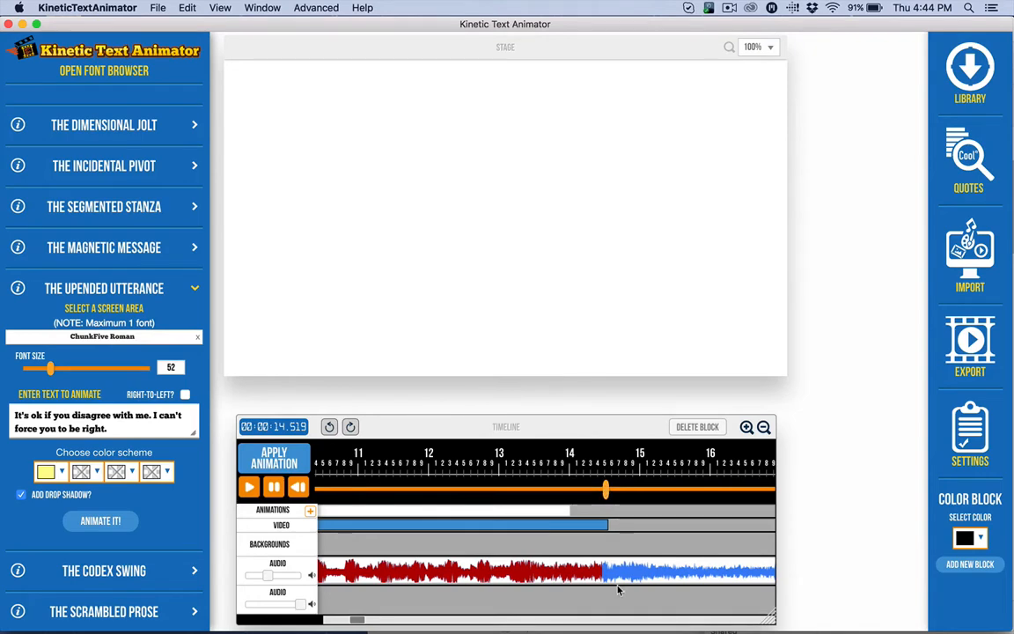
Trim the end of the music clip on the first audio track back to about 170.4 seconds.
scroll(546, 567, "right", 8)
scroll(546, 567, "right", 20)
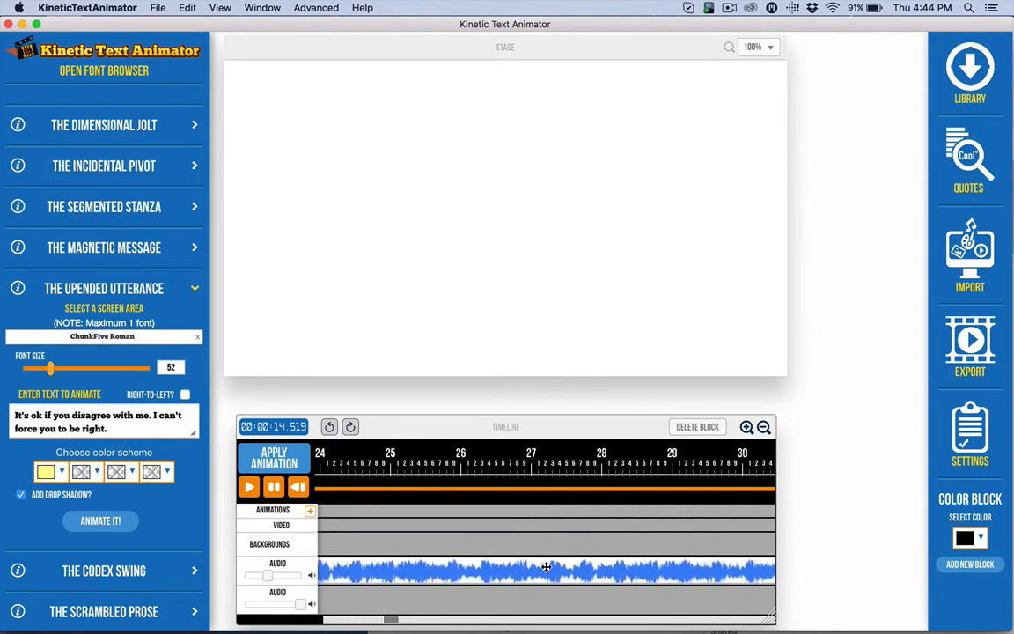
scroll(546, 567, "right", 20)
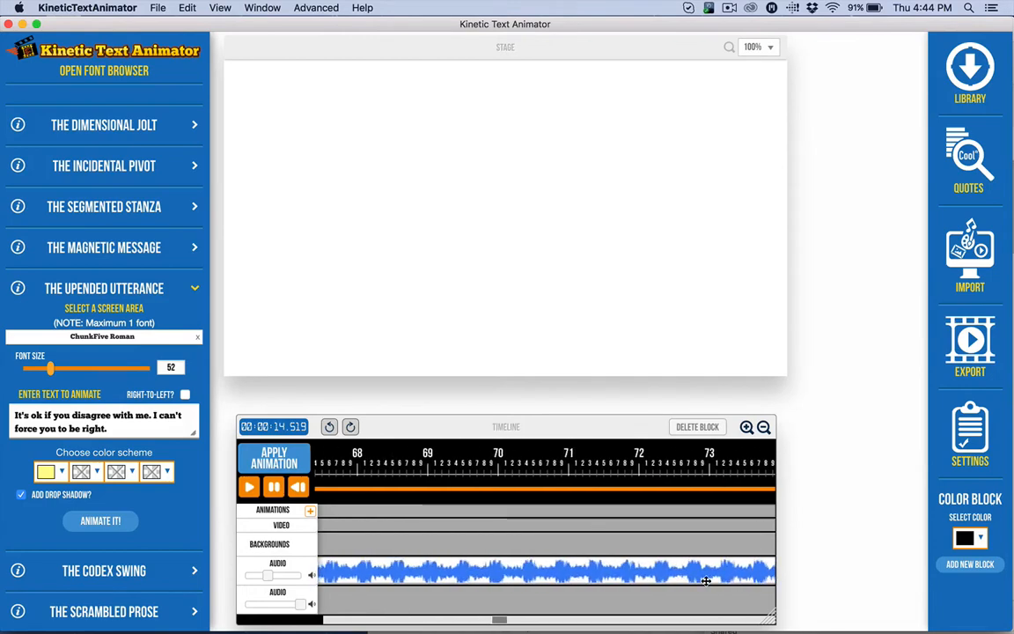
scroll(705, 578, "right", 20)
scroll(705, 580, "right", 20)
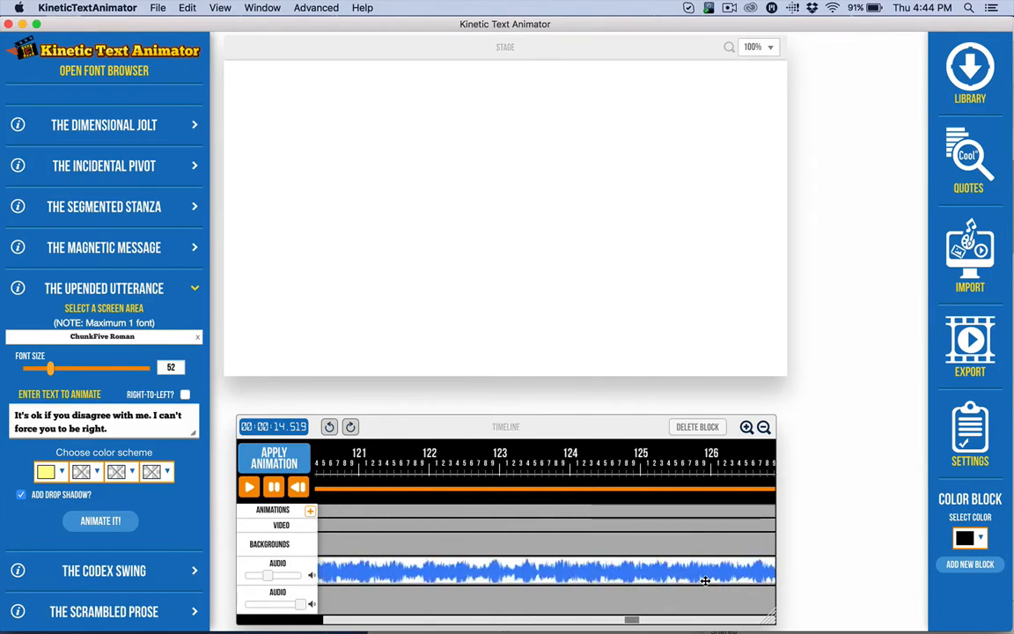
scroll(705, 580, "right", 10)
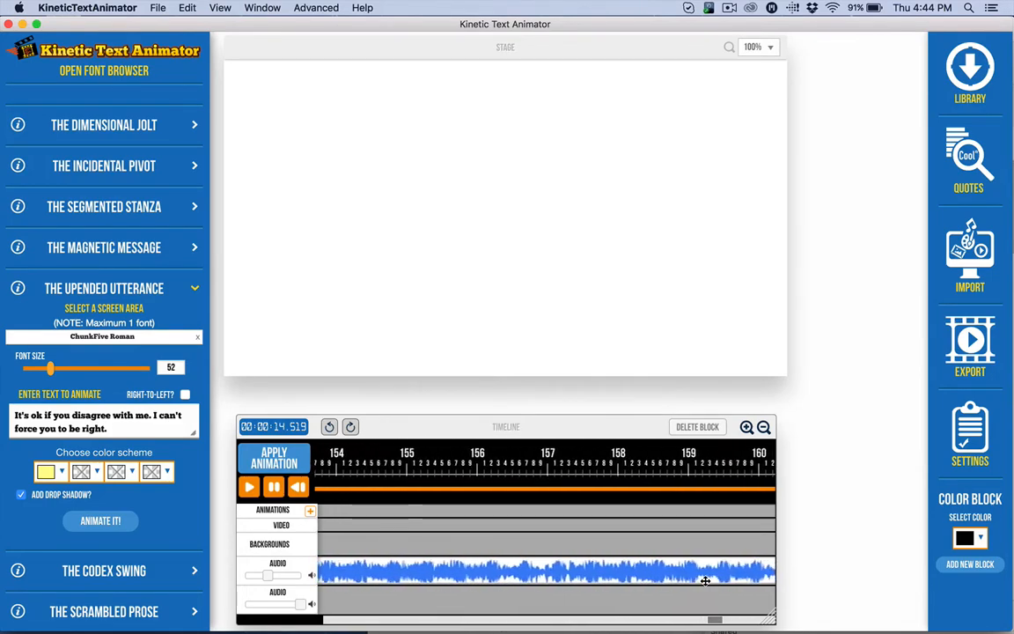
scroll(705, 580, "right", 6)
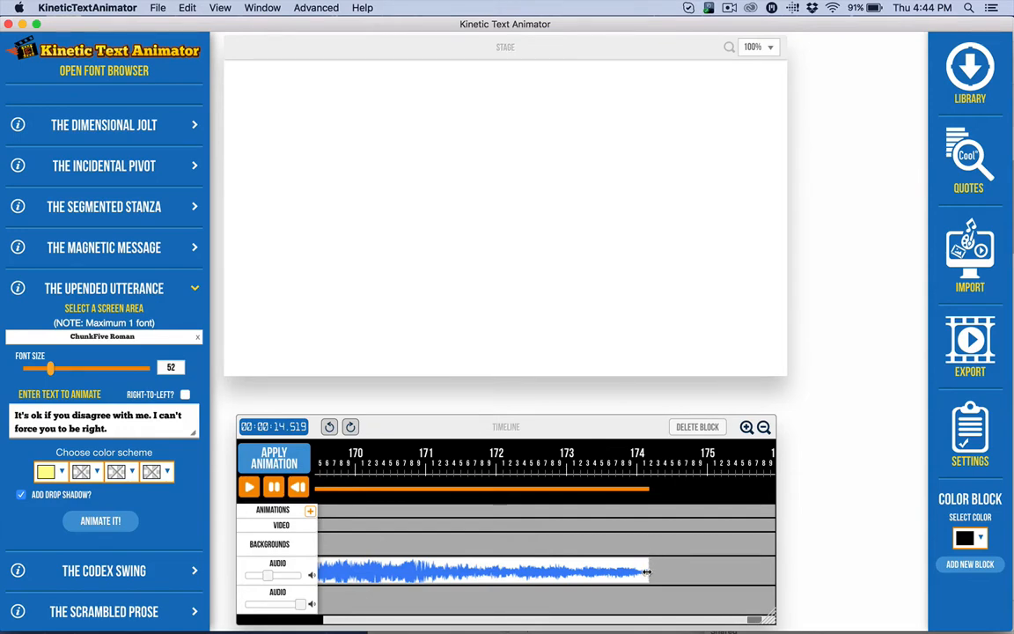
left_click_drag(648, 573, 404, 582)
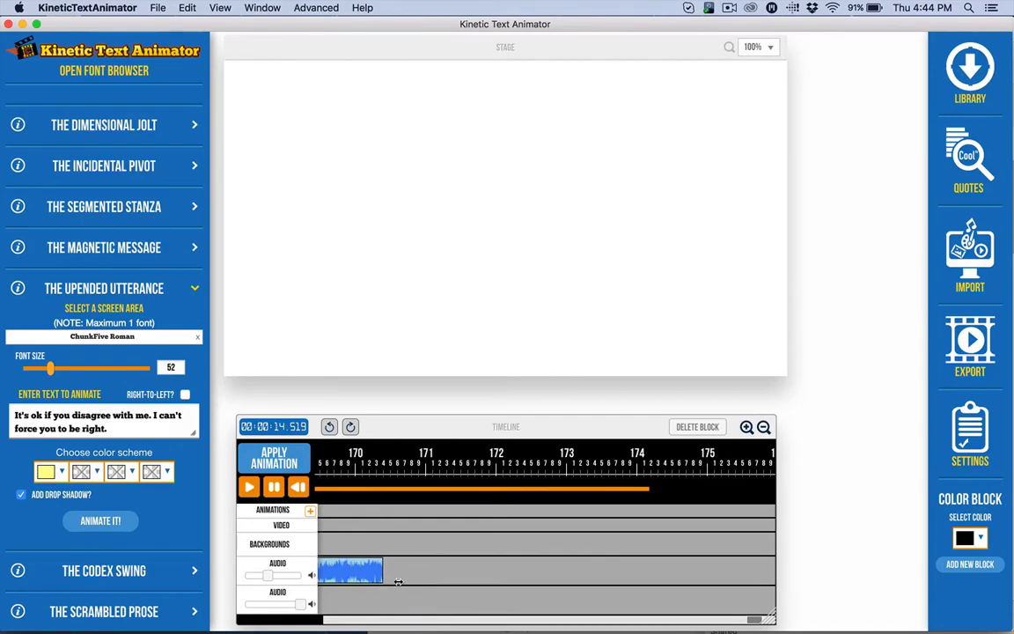
Shorten the music clip further so it ends at about 109 seconds.
scroll(398, 581, "left", 5)
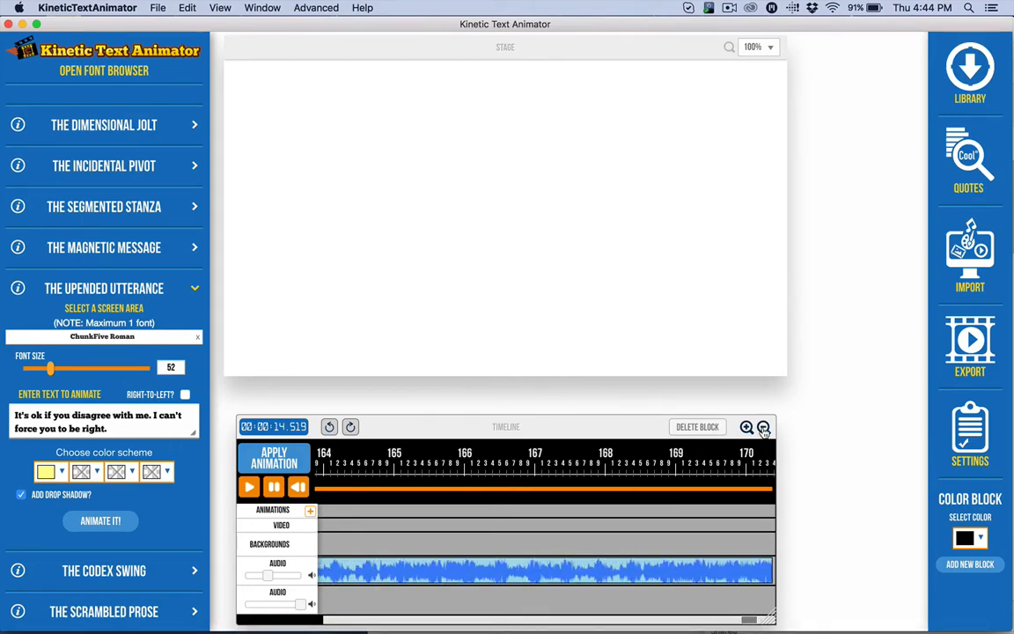
left_click(764, 427)
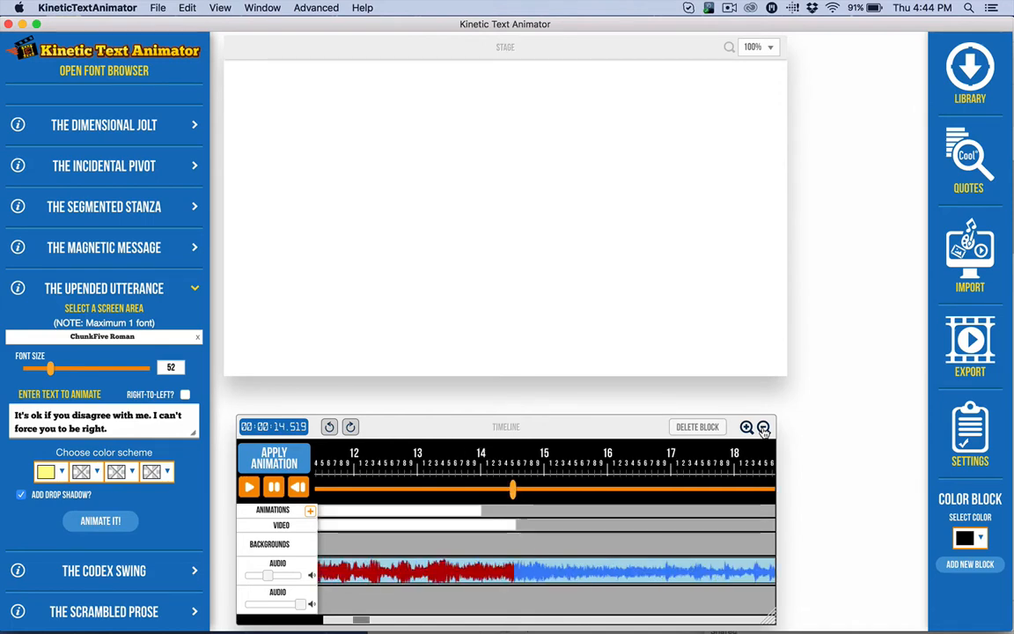
left_click(764, 427)
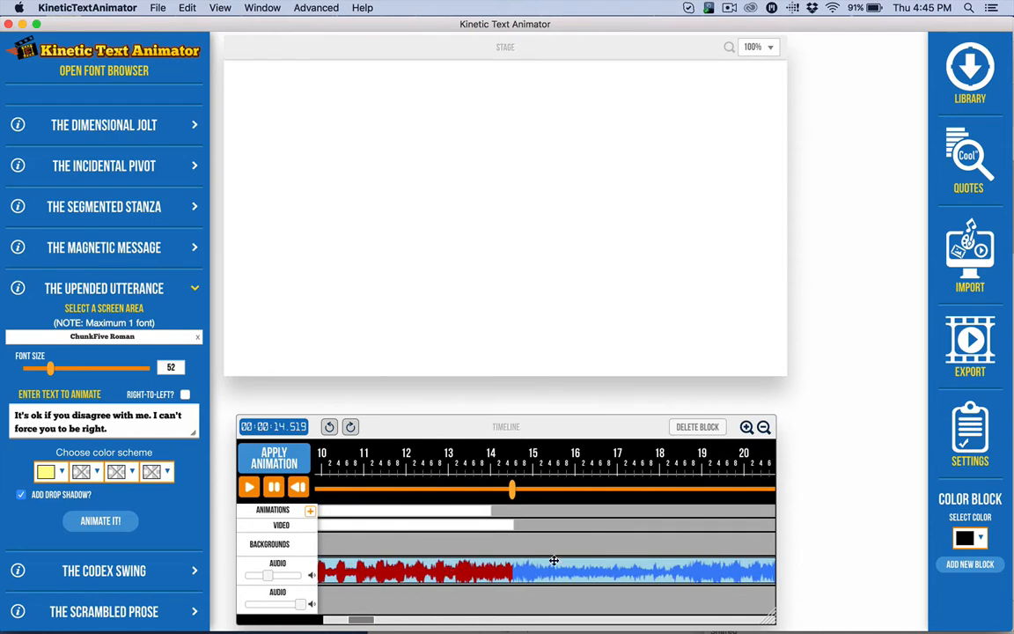
left_click(763, 427)
left_click(763, 427)
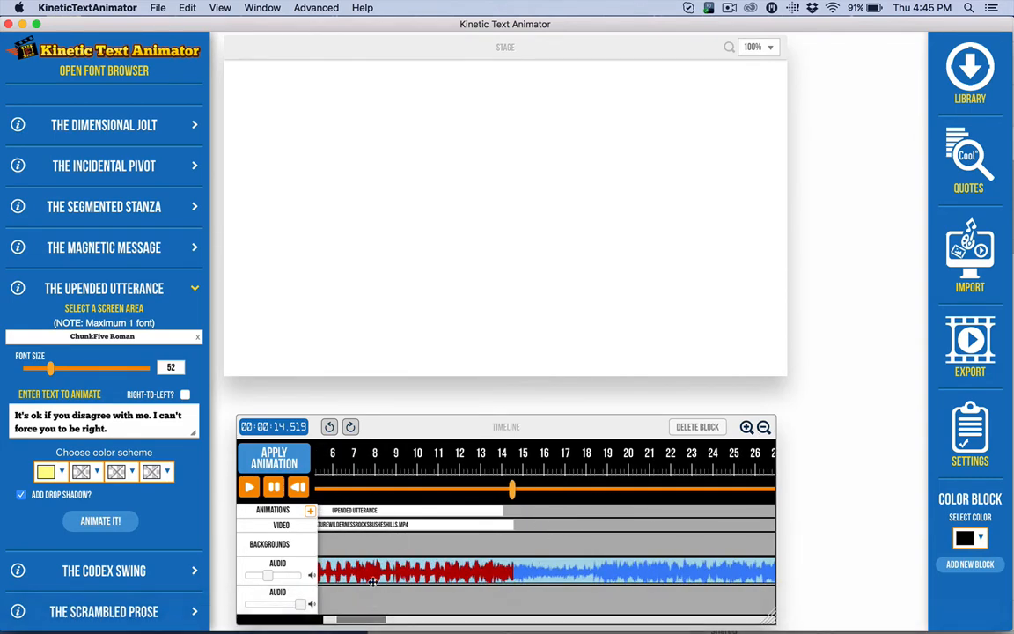
left_click_drag(370, 620, 634, 619)
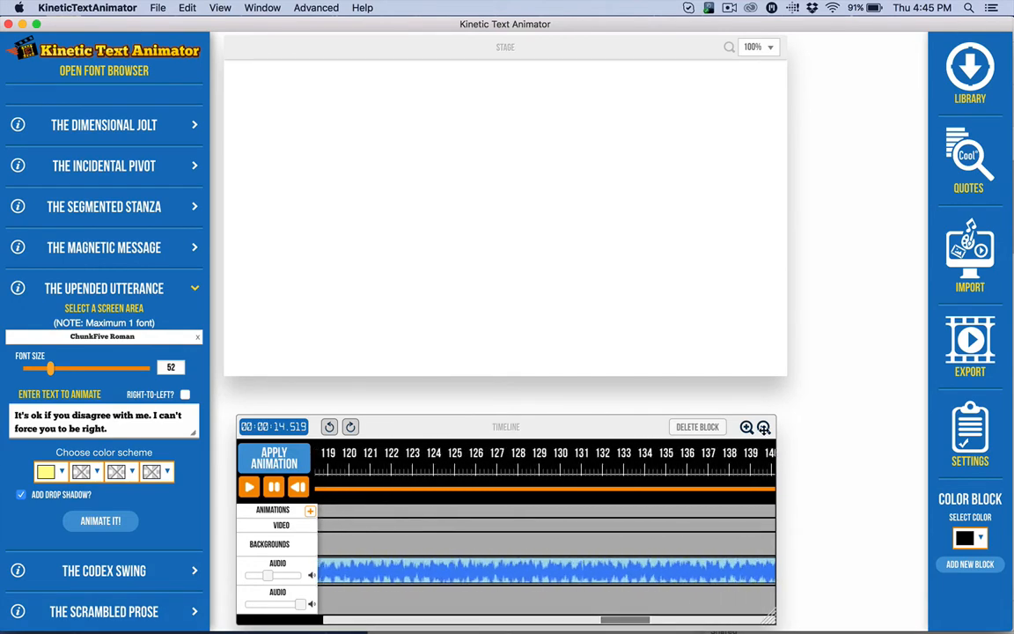
left_click(764, 428)
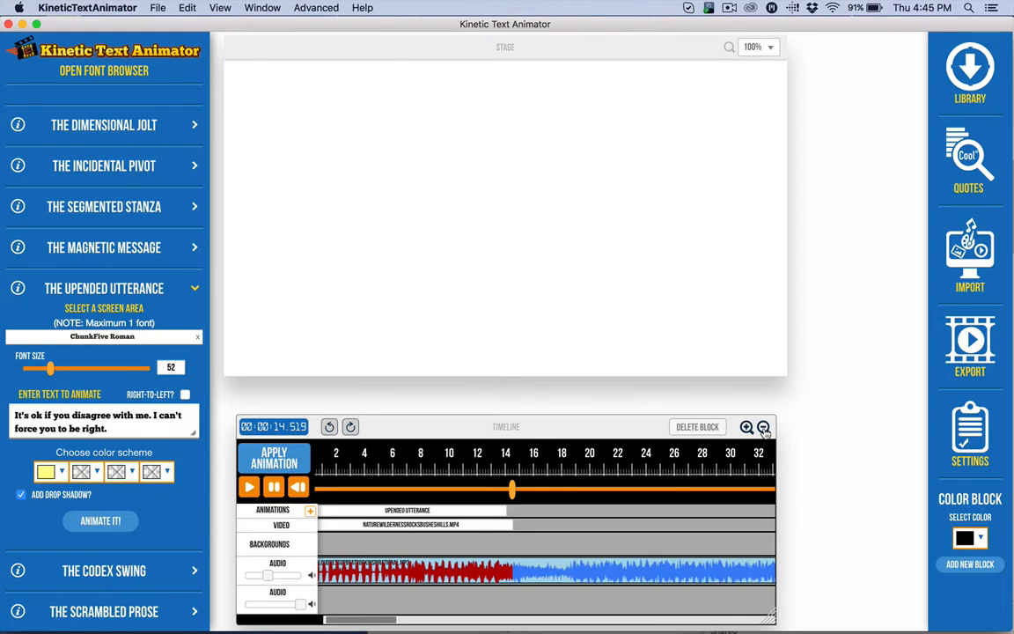
left_click(764, 428)
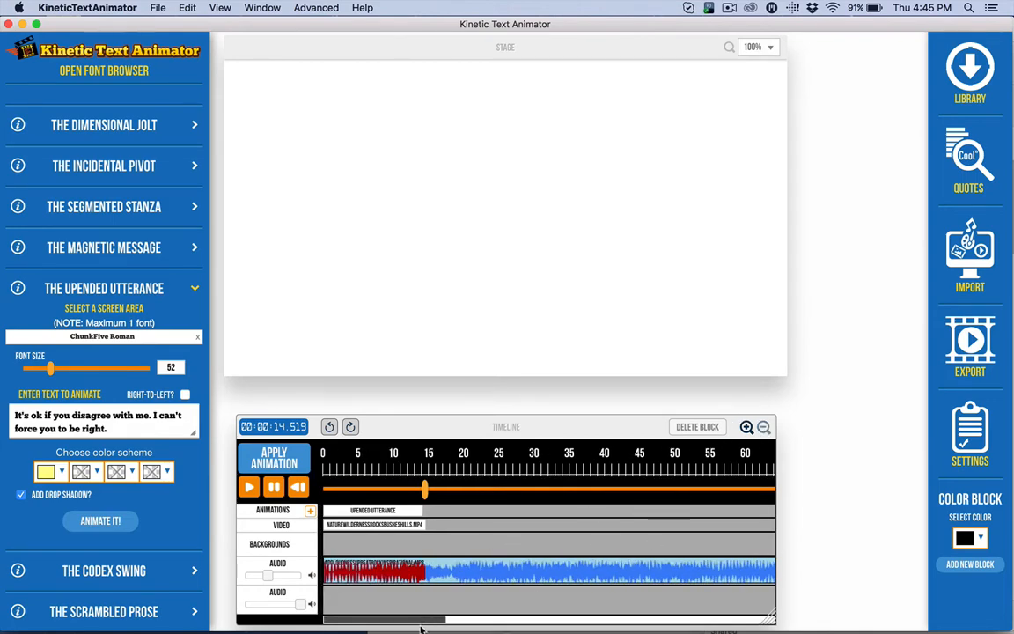
left_click_drag(414, 625, 607, 625)
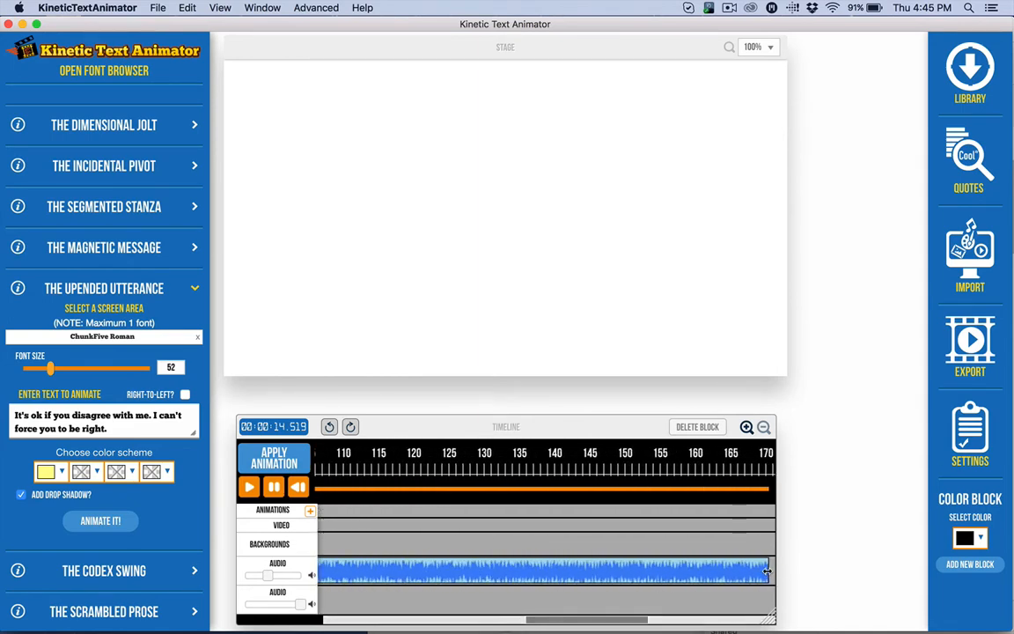
left_click_drag(767, 571, 335, 572)
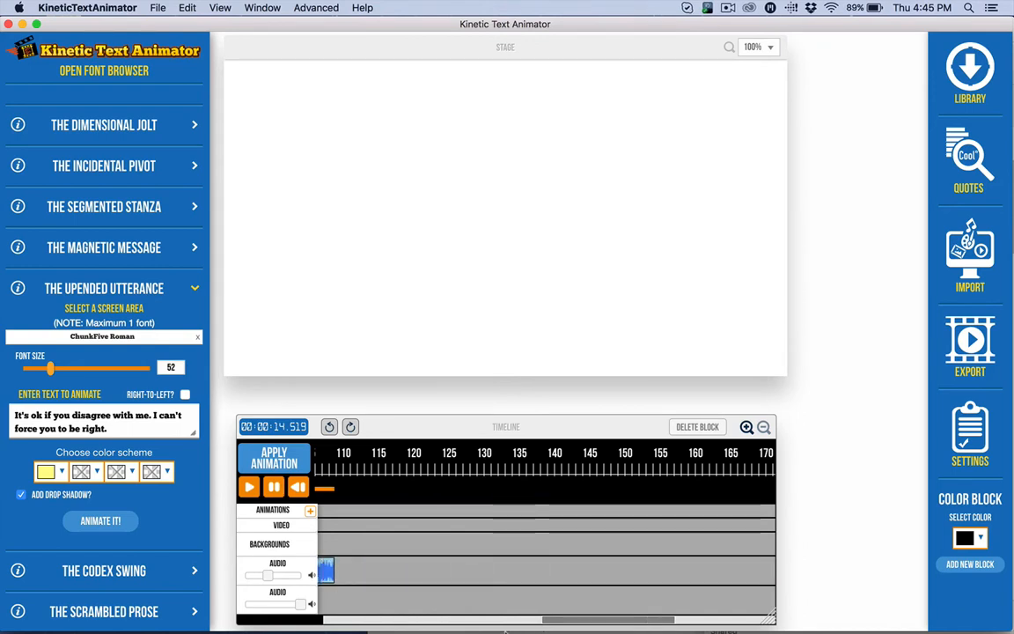
Widen the timeline panel and shorten the music clip so it ends at about 51 seconds.
left_click_drag(562, 627, 432, 622)
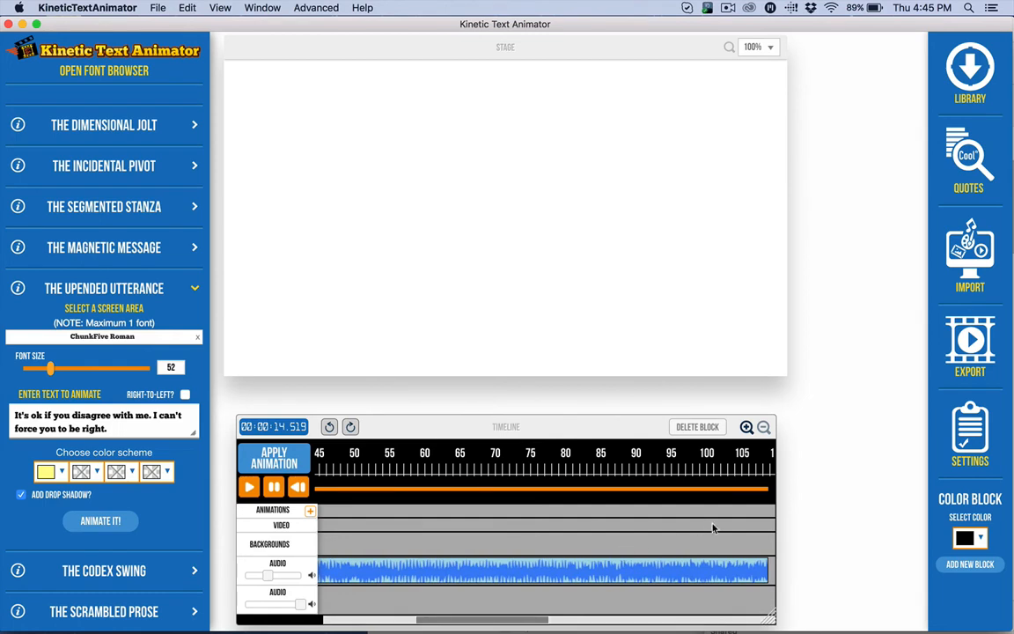
left_click_drag(775, 621, 913, 621)
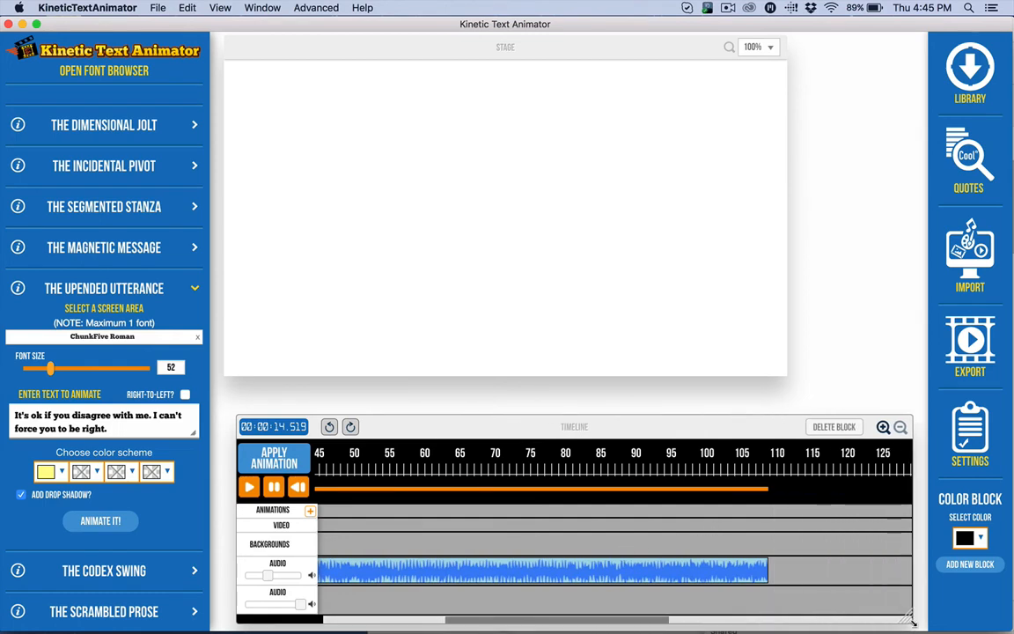
left_click_drag(764, 574, 362, 574)
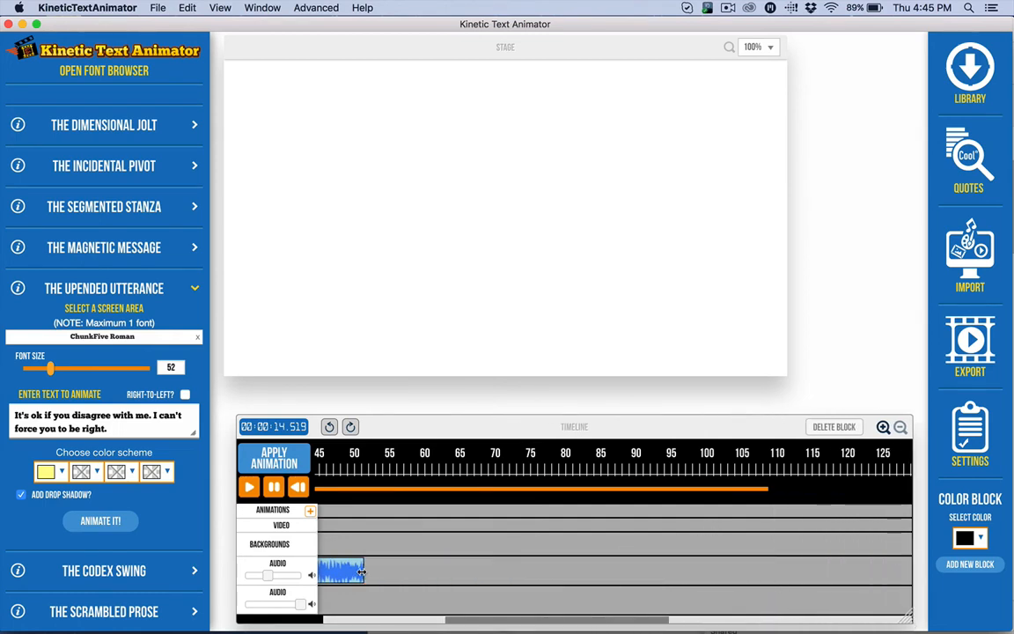
left_click_drag(453, 622, 333, 622)
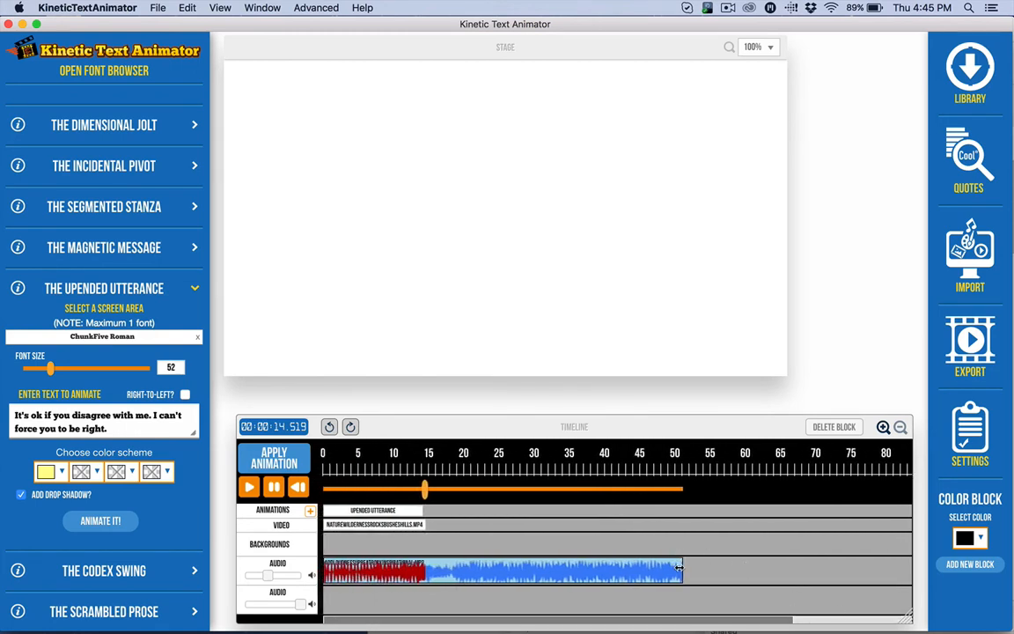
Shorten the music clip so it ends at about 19.5 seconds, past the end of the video clip, and open the general preferences.
left_click_drag(679, 568, 436, 572)
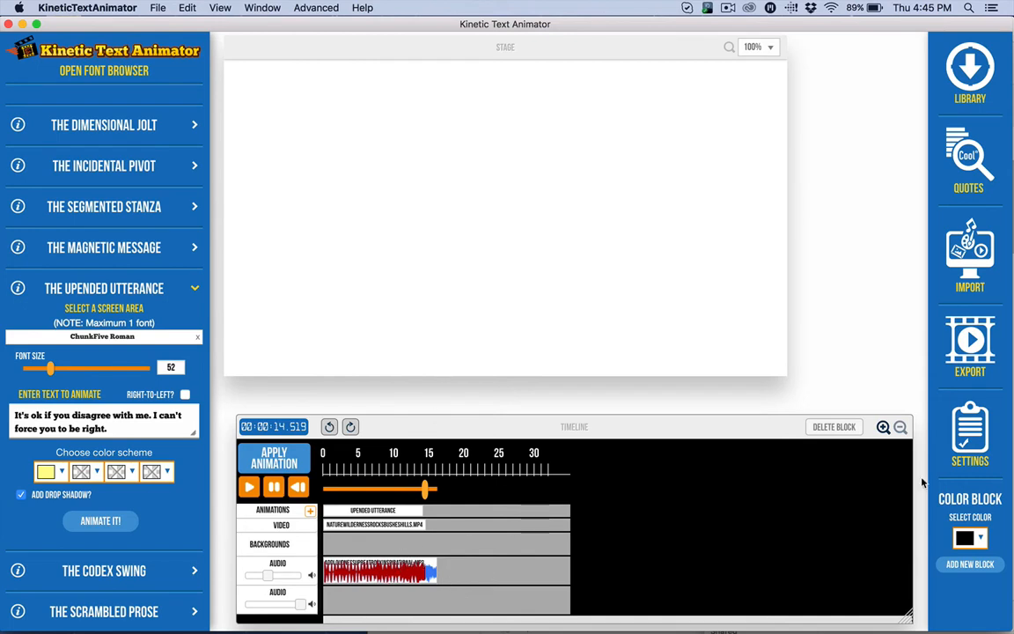
left_click(1000, 429)
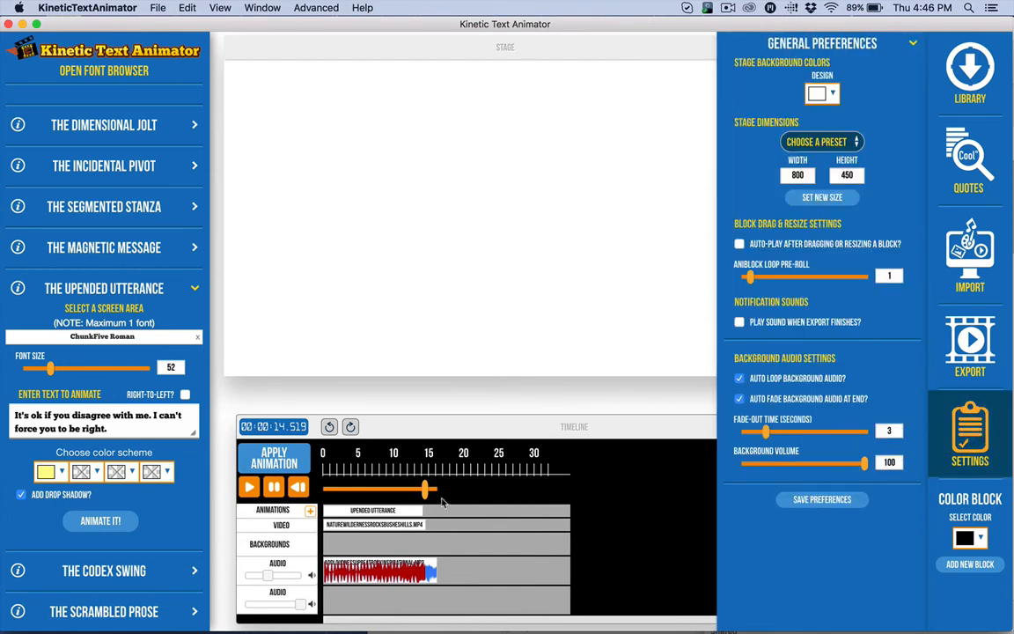
left_click_drag(434, 571, 448, 570)
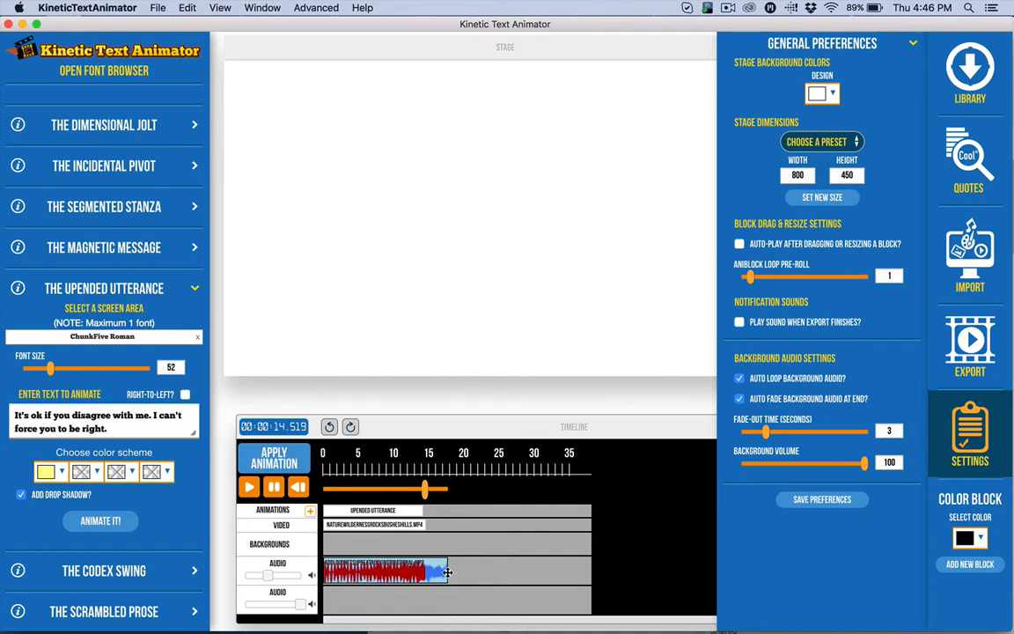
left_click_drag(444, 571, 456, 571)
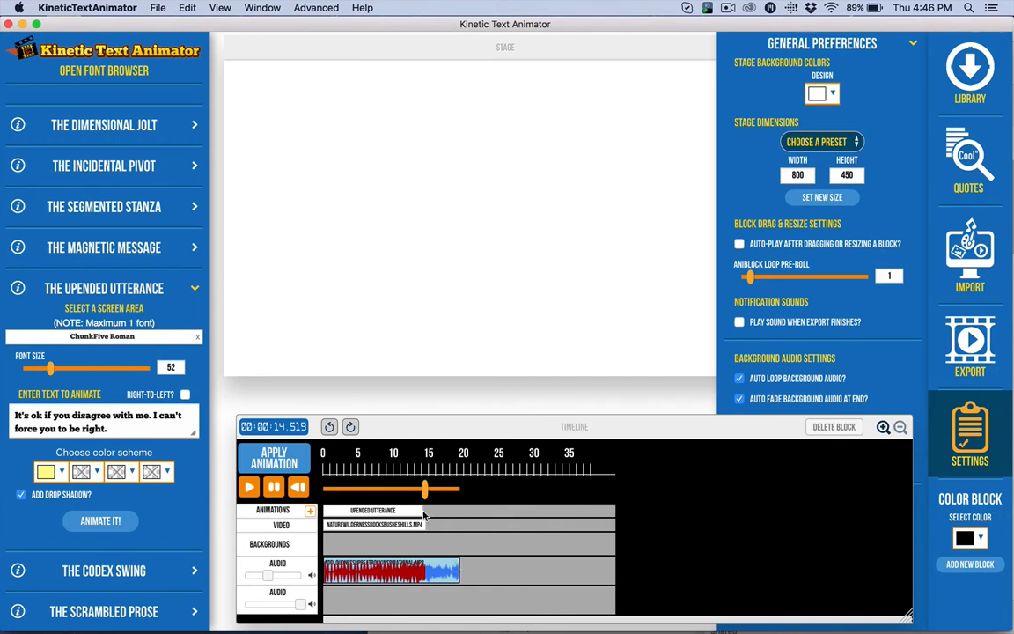
Set the background audio fade-out time to 2 seconds with auto fade on and background volume at 100, and close the preferences.
left_click(900, 349)
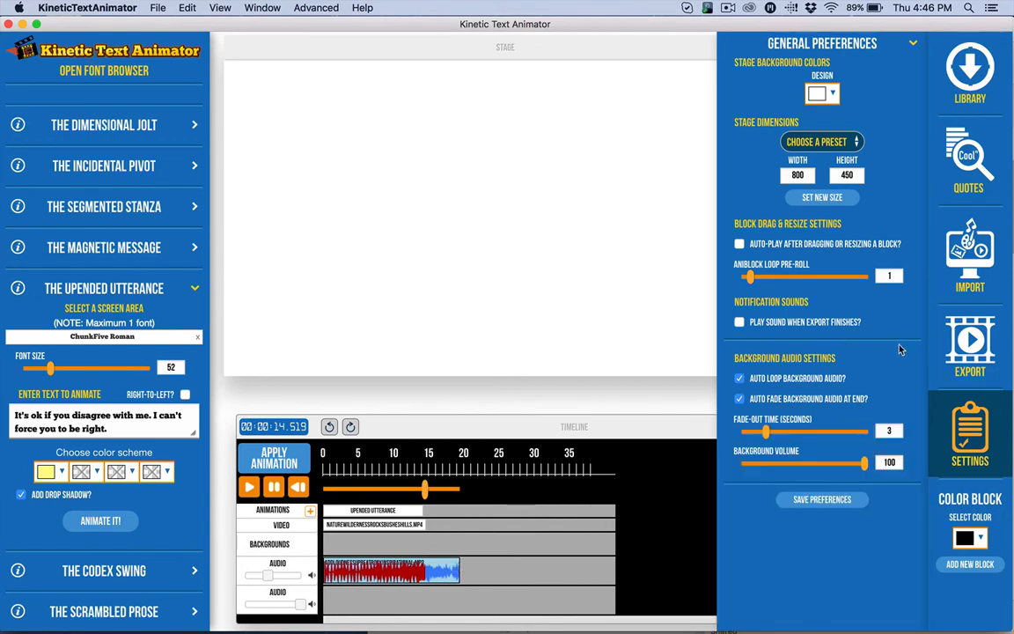
left_click(739, 398)
left_click_drag(766, 435, 754, 437)
left_click_drag(867, 468, 901, 474)
left_click(969, 71)
left_click(969, 71)
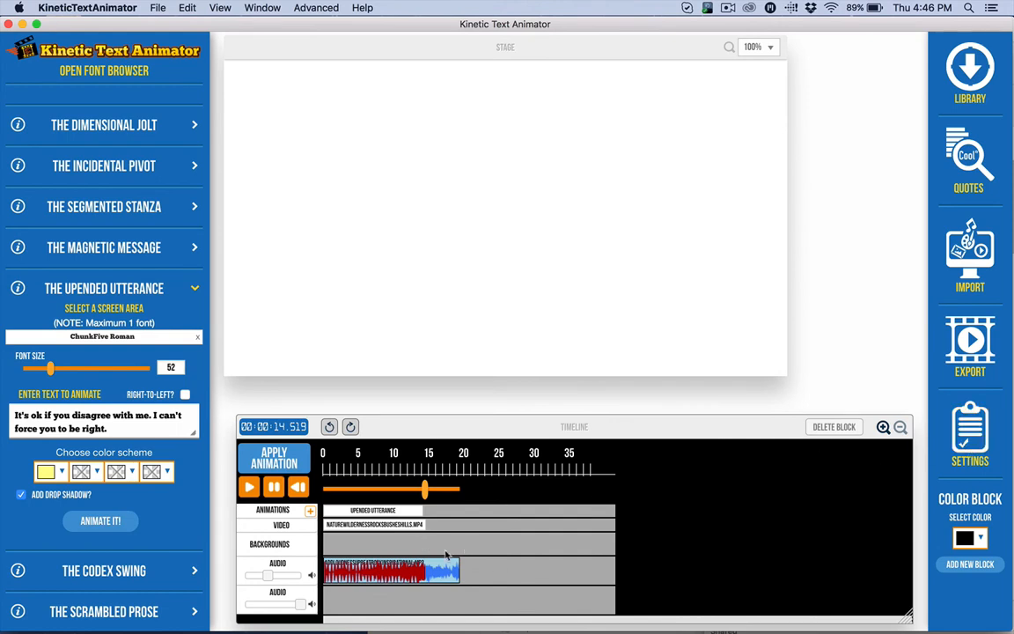
Reopen the general preferences and raise the volume of the first audio track slightly.
left_click(971, 431)
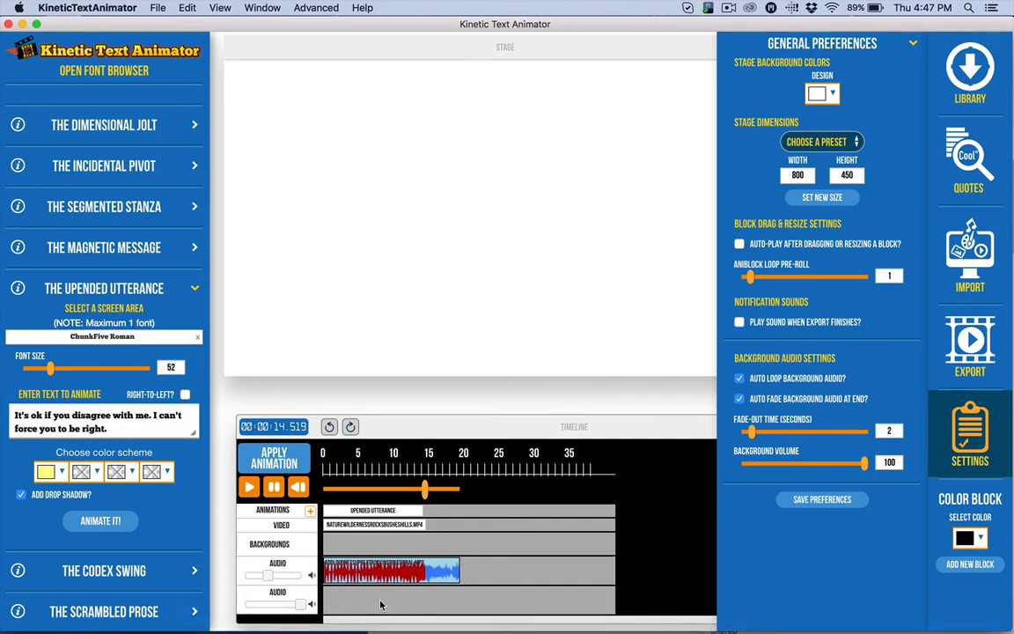
left_click(246, 518)
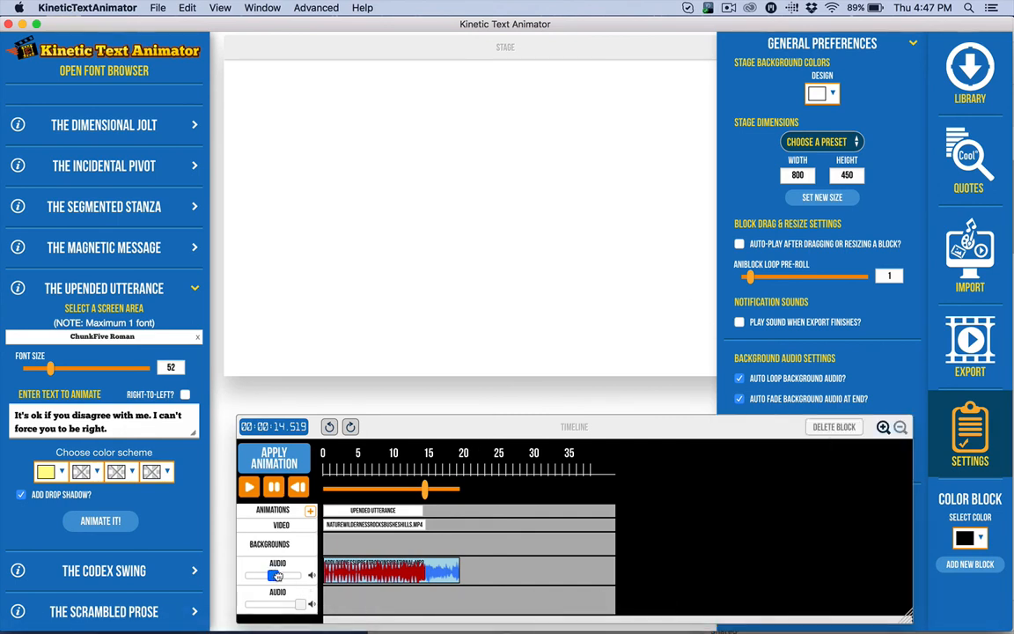